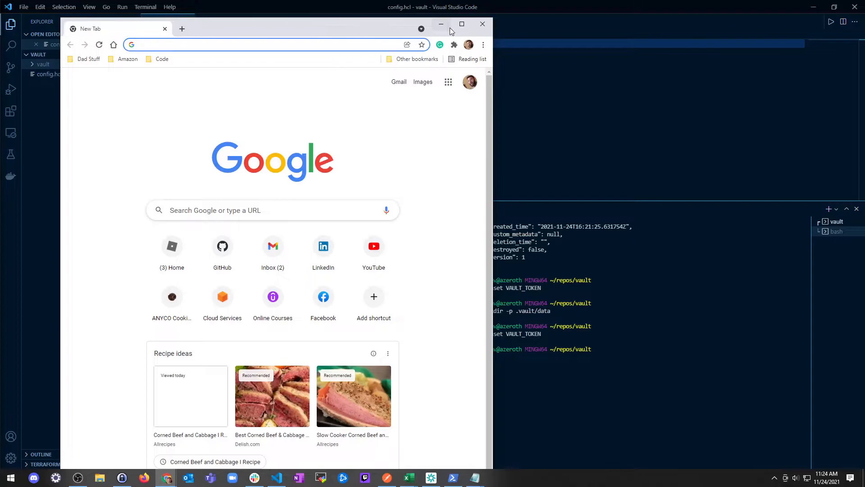
Search the web for "hcp cloud", open the HashiCorp Cloud Platform site and sign in to its portal.
text(hcp)
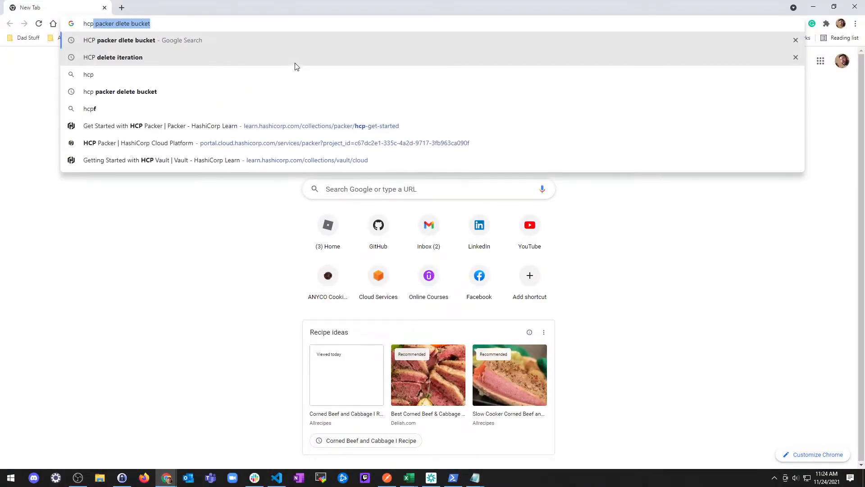
key(BackSpace)
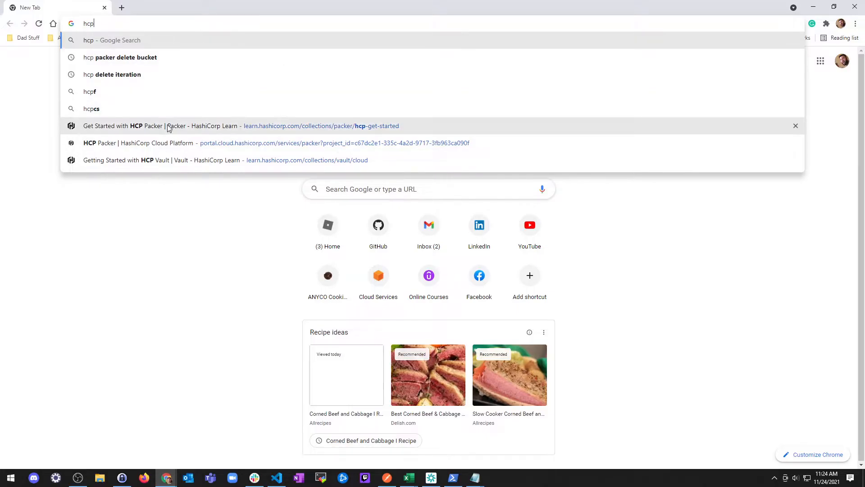
text(cloud)
key(Return)
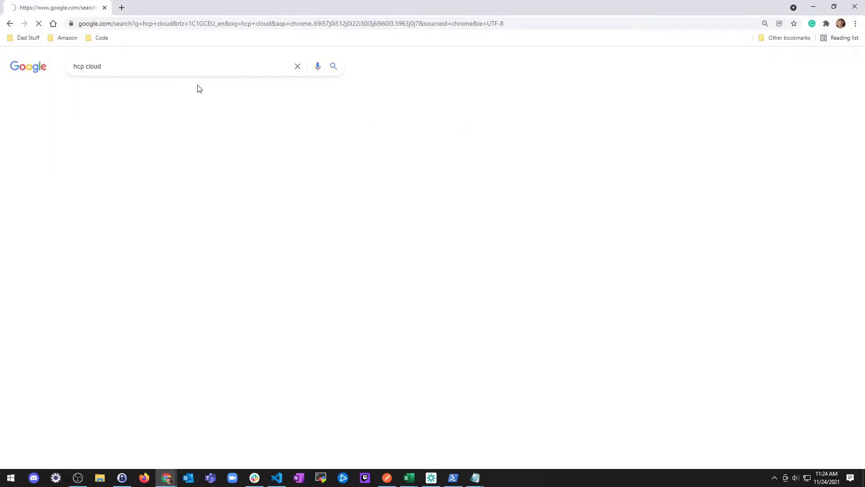
click(127, 135)
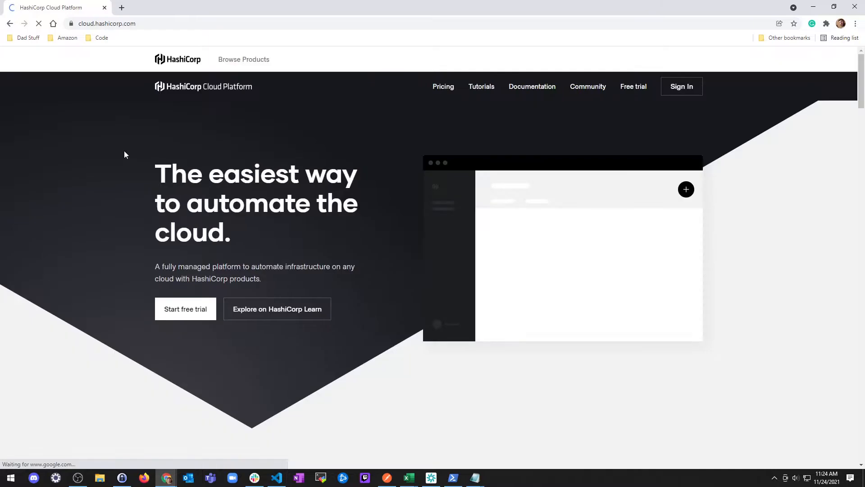
click(680, 86)
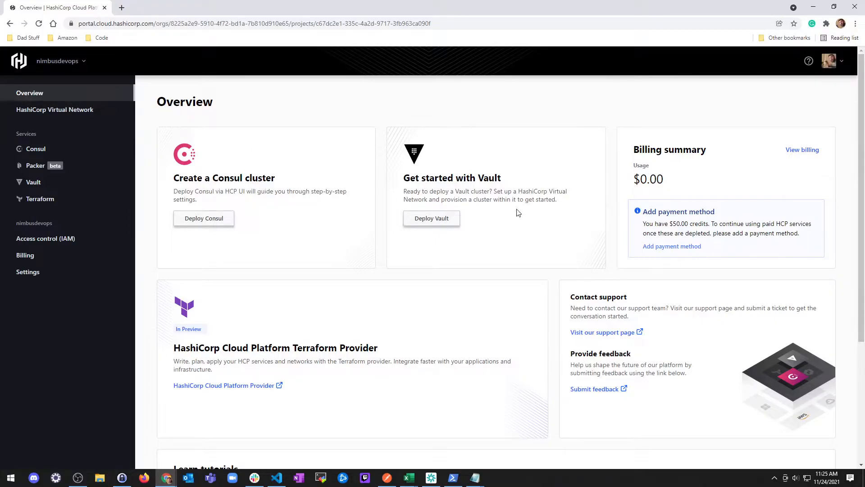
Start deploying Vault and create the virtual network hvn in region N. Virginia (us-east-1) with CIDR block 172.25.16.0/20.
click(430, 220)
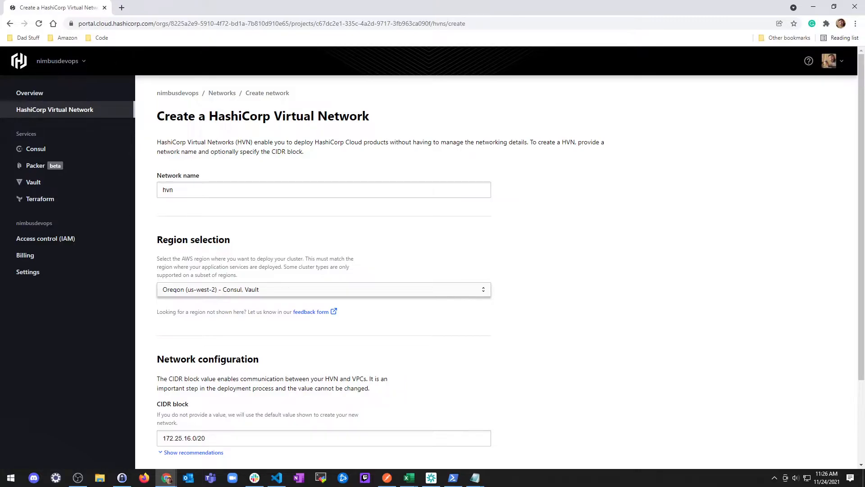
scroll(265, 246, down, 1)
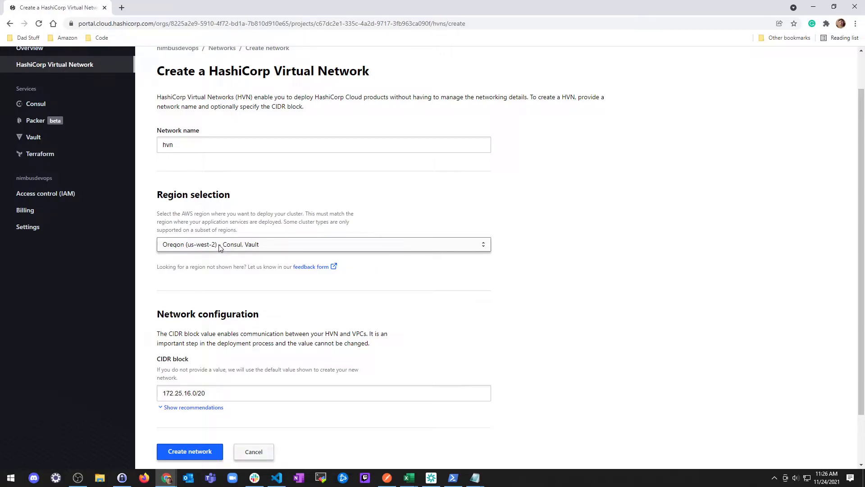
click(220, 249)
click(220, 283)
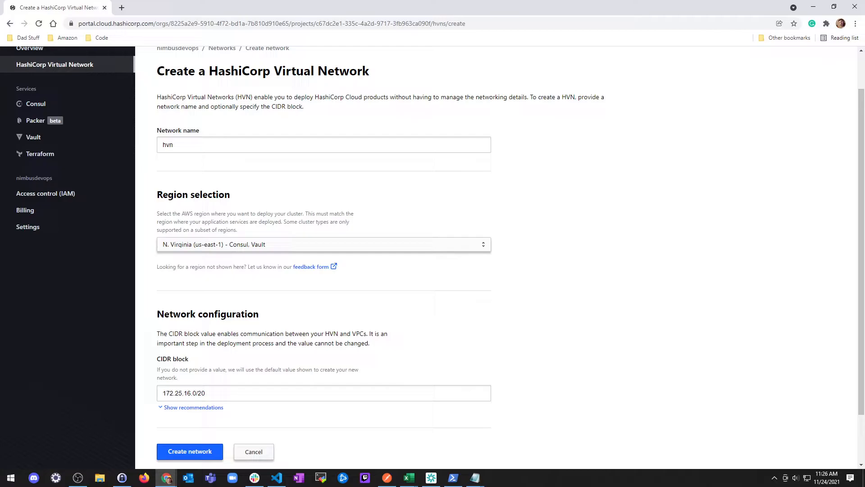
scroll(222, 300, down, 2)
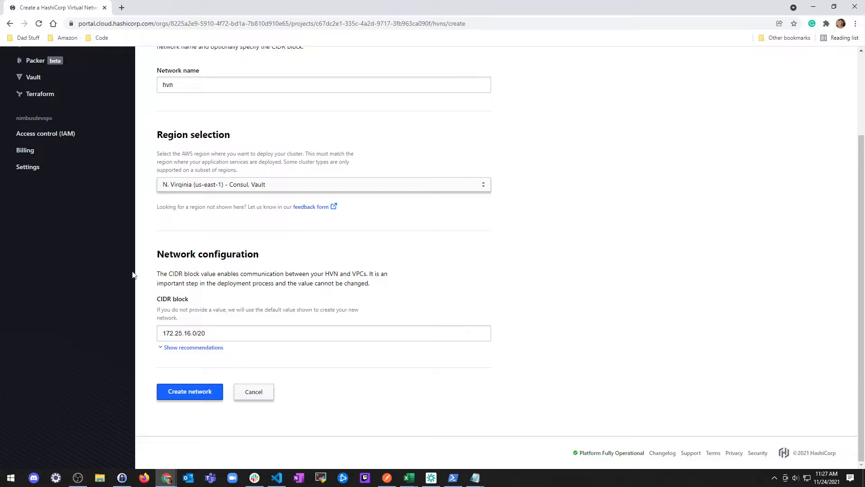
click(188, 392)
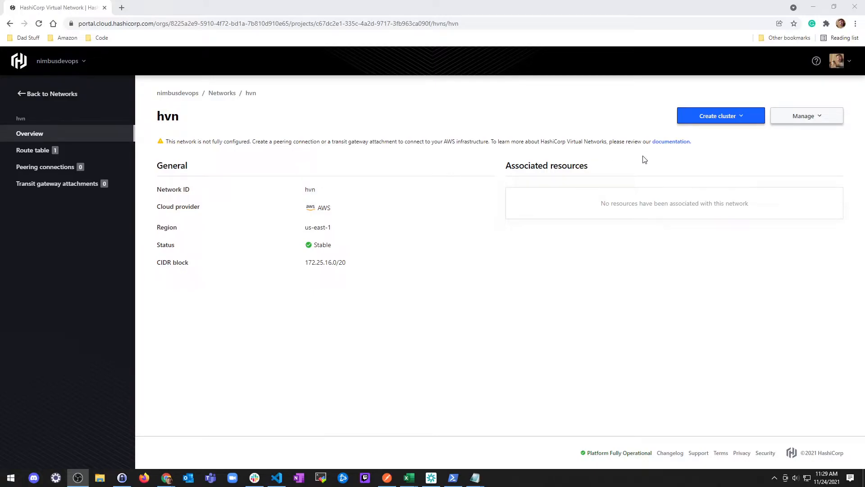
Set up a new Development-tier Vault cluster with ID vault-cluster on the hvn network and allow public connections from outside it.
click(730, 119)
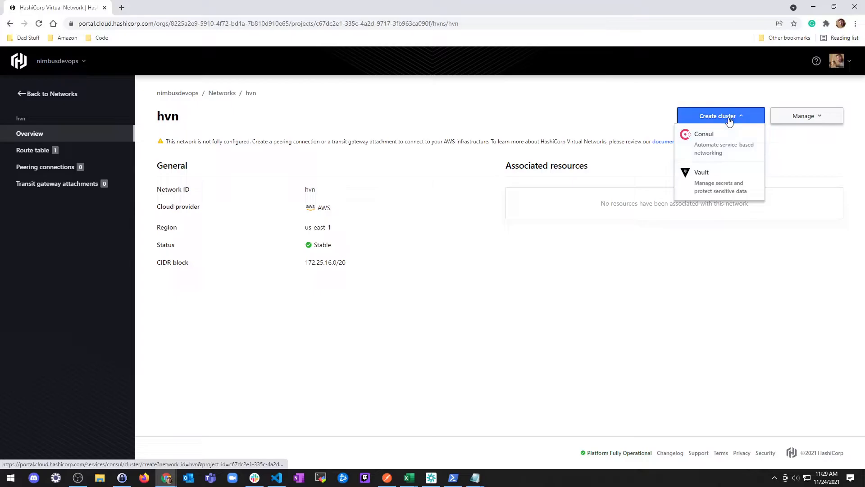
click(709, 181)
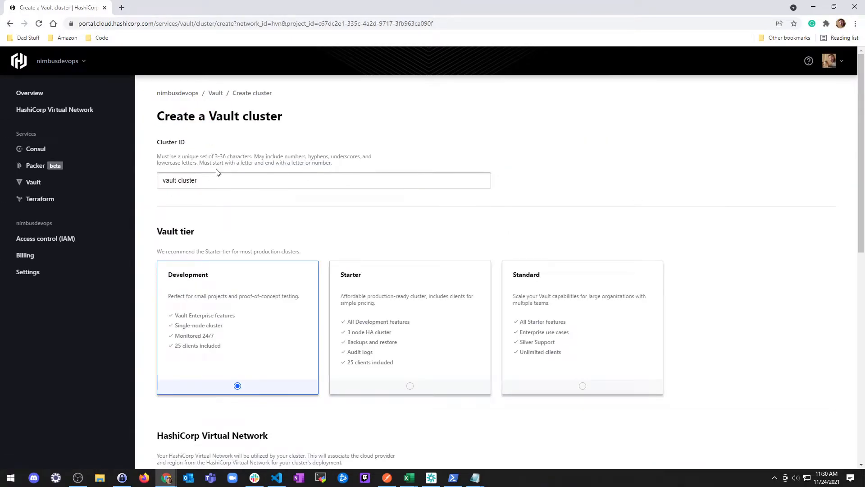
click(202, 179)
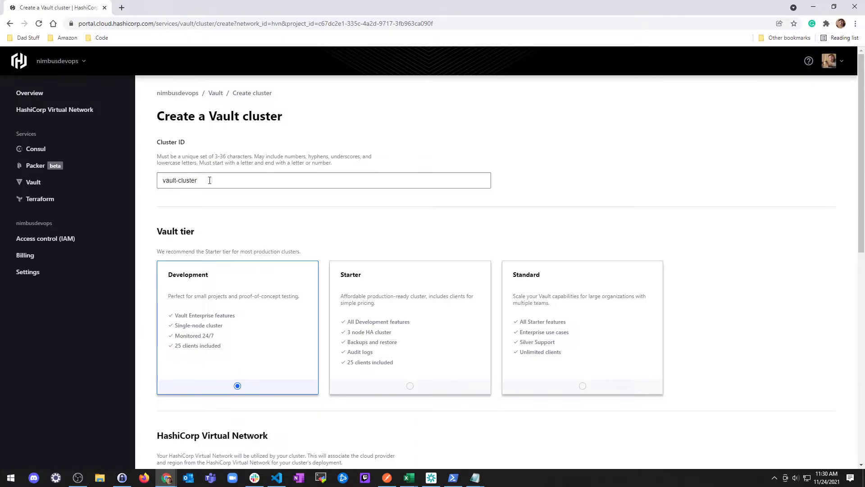
scroll(217, 185, down, 1)
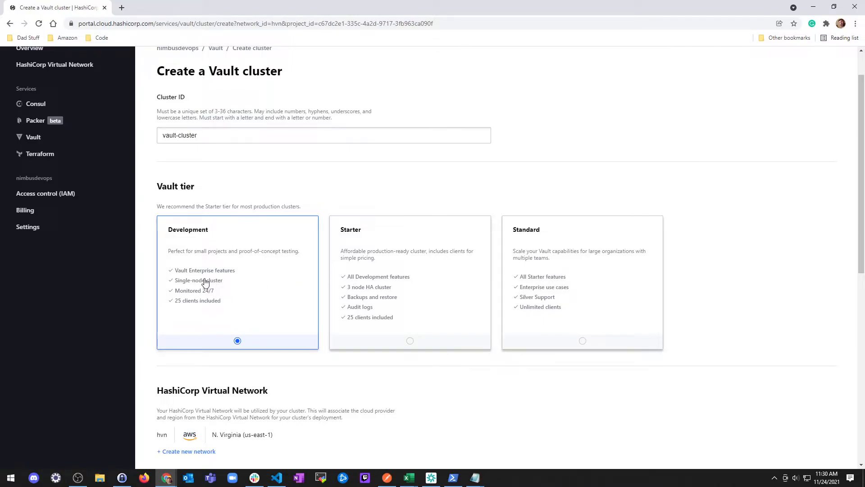
scroll(254, 263, down, 1)
scroll(256, 264, down, 5)
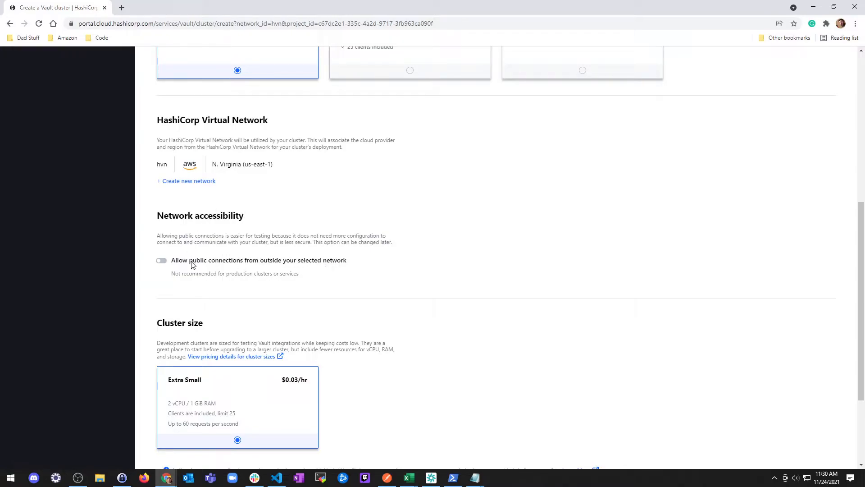
click(160, 262)
Work out the cluster's monthly cost in Calculator as 0.03 × 24 × 365 ÷ 12, and close Calculator.
key(super)
text(calc)
key(Return)
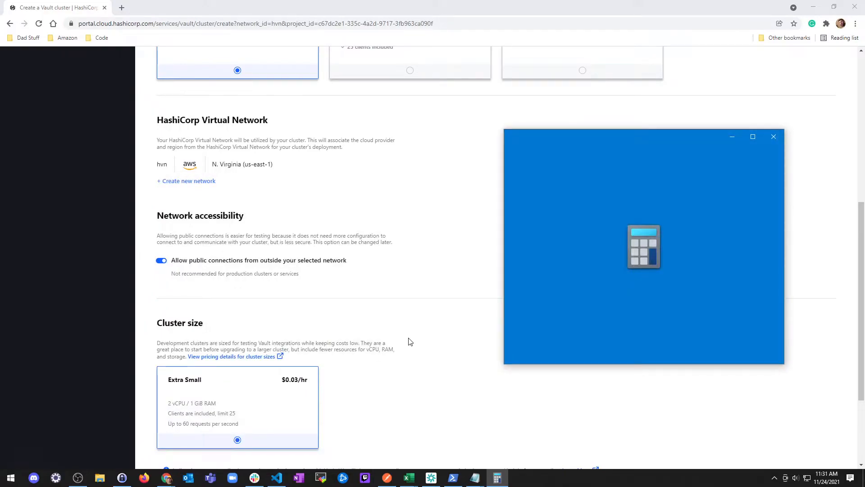
text(3)
key(BackSpace)
text(.03*24)
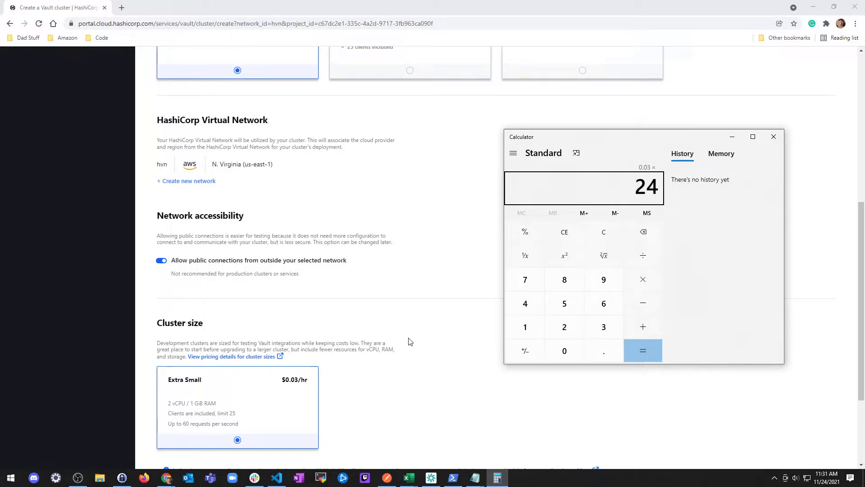
key(Return)
text(*3)
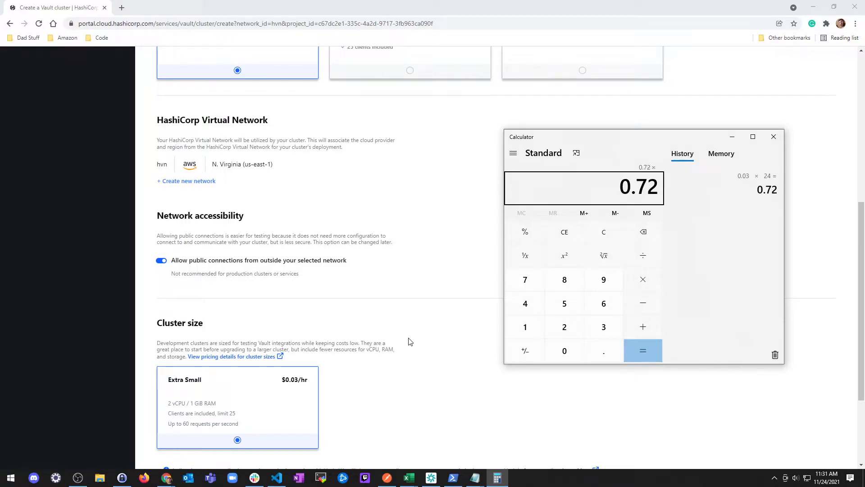
text(65)
key(Return)
text(/12)
key(Return)
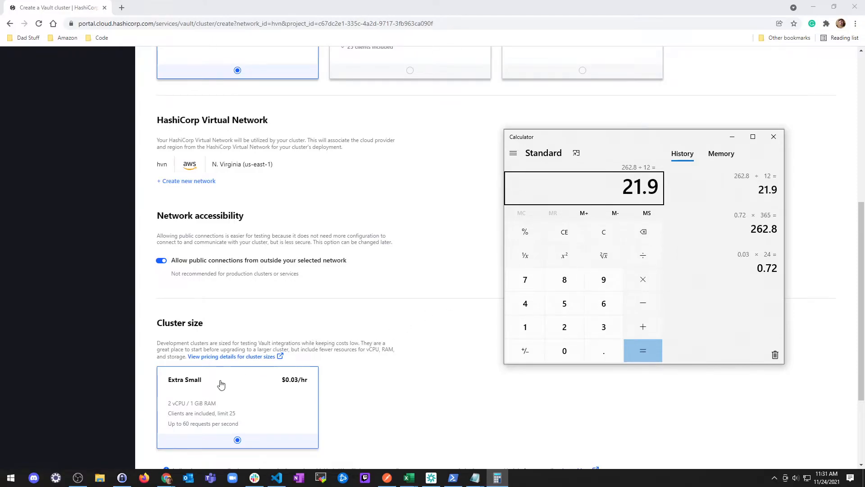
click(773, 136)
Create the Vault cluster with the Extra Small cluster size.
scroll(361, 307, down, 2)
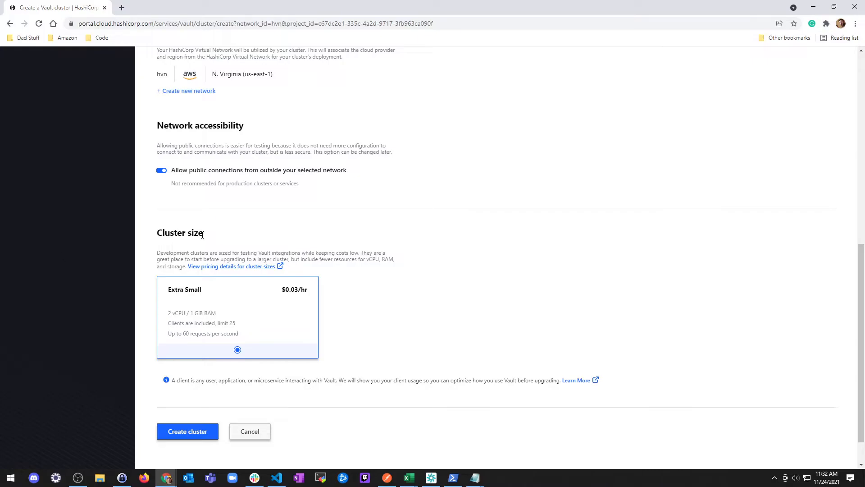
click(187, 432)
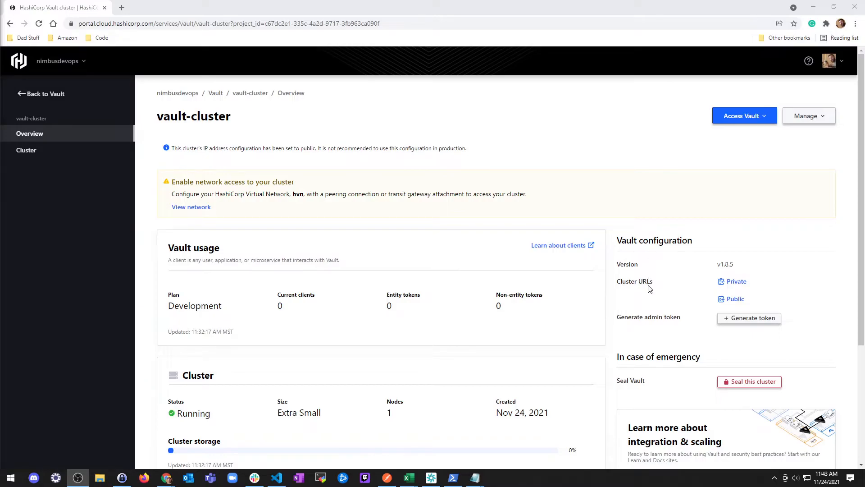
Copy the cluster's public URL and open it in a new browser tab.
click(733, 300)
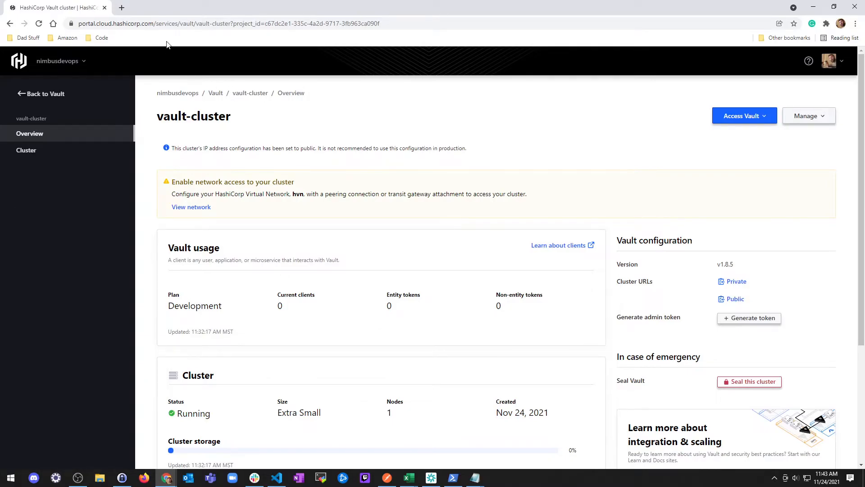
key(ctrl+t)
key(ctrl+v)
key(Return)
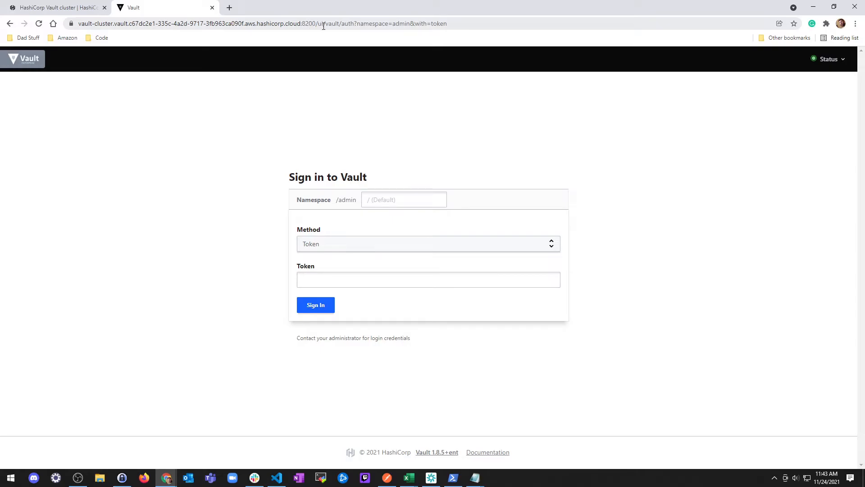
Generate an admin token for vault-cluster on its overview page, copy the token and close its dialog.
click(60, 7)
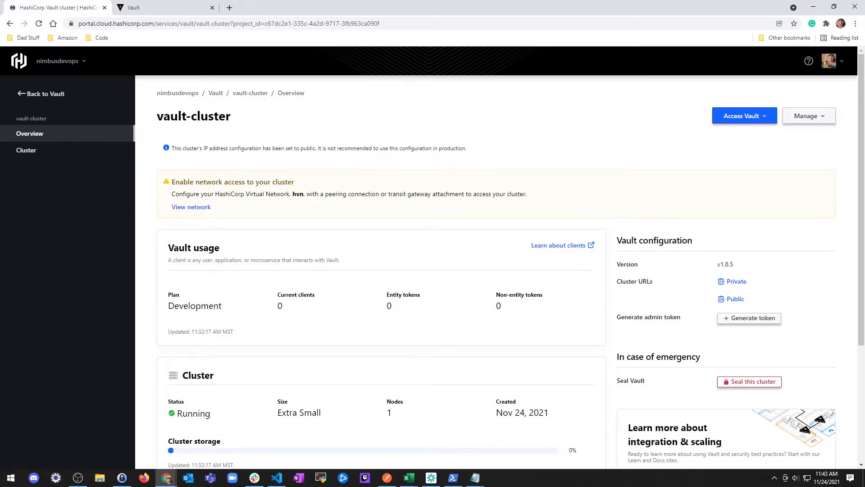
click(738, 319)
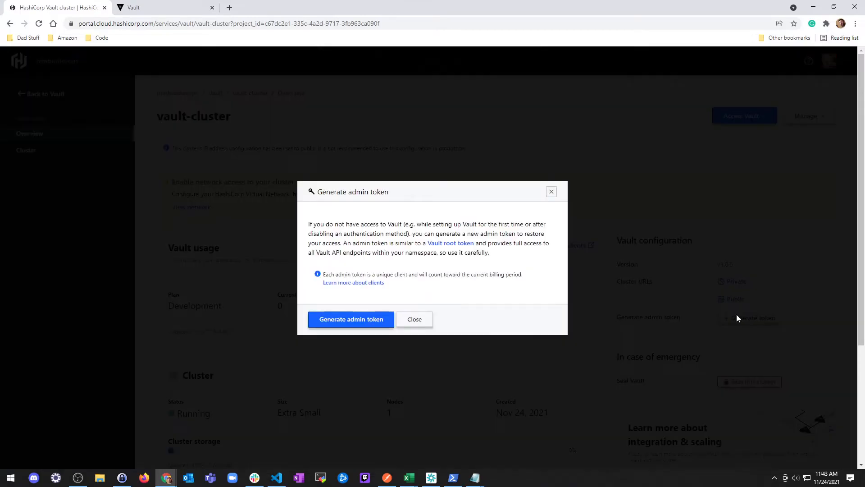
click(351, 319)
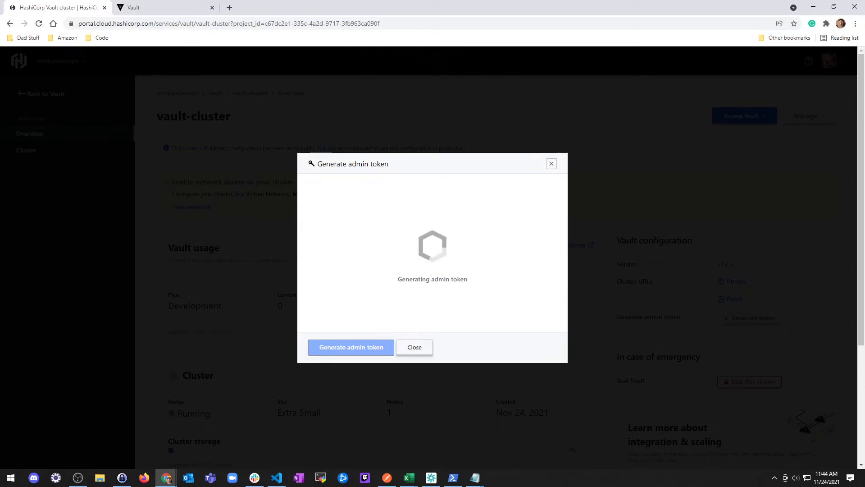
click(476, 477)
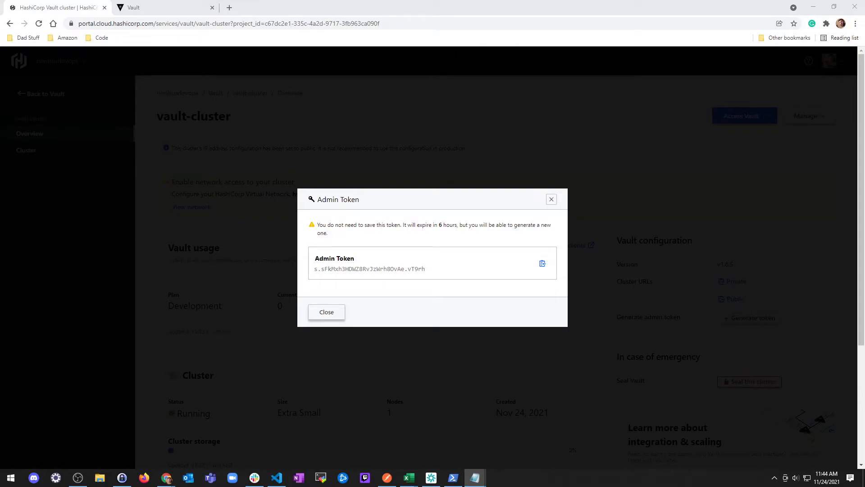
click(542, 263)
click(332, 314)
key(alt+Tab)
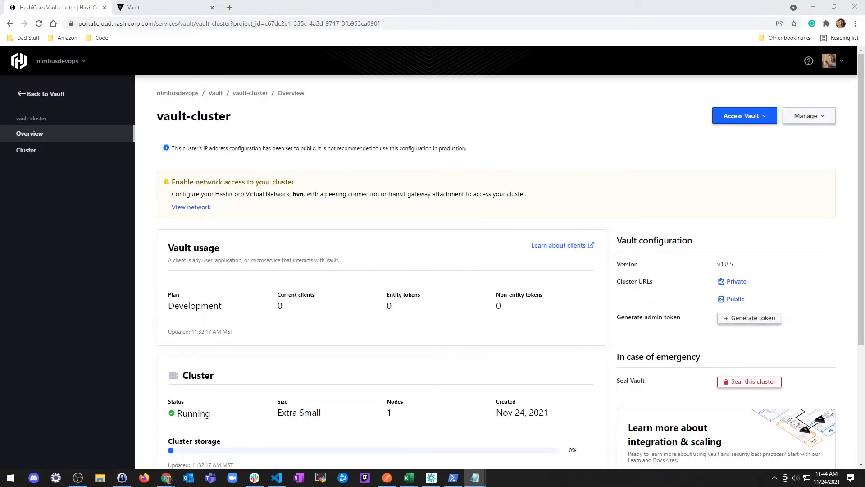
key(alt+Tab)
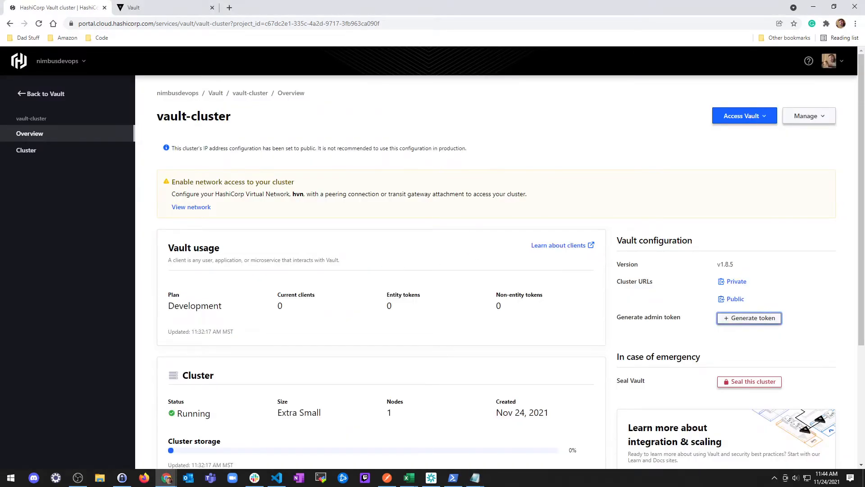
Sign in to the Vault web interface by pasting the admin token into the Token field, and answer the browser's save-password prompt.
click(149, 7)
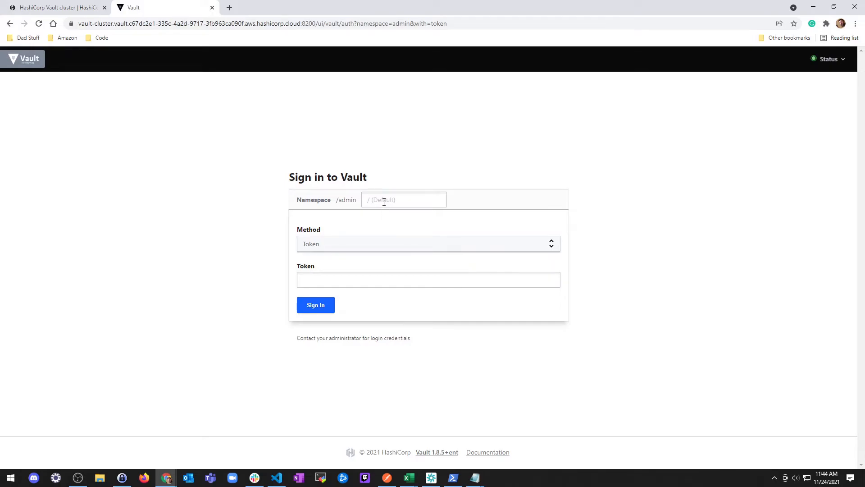
click(317, 277)
key(ctrl+v)
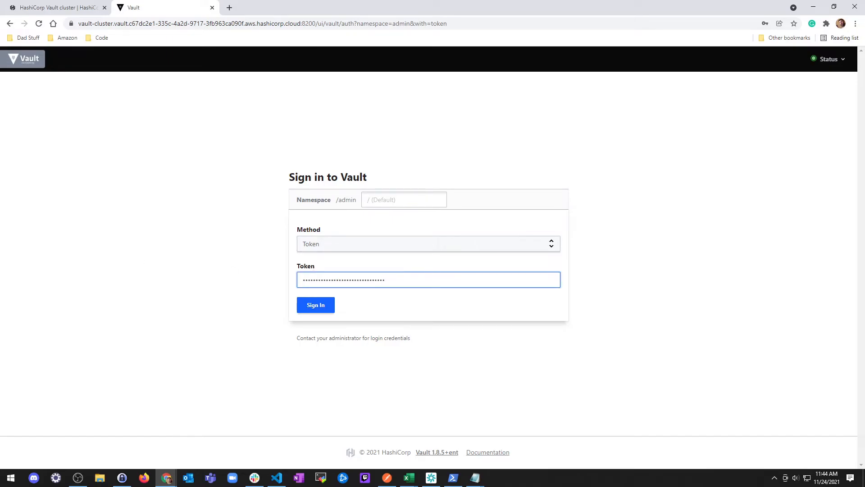
click(309, 310)
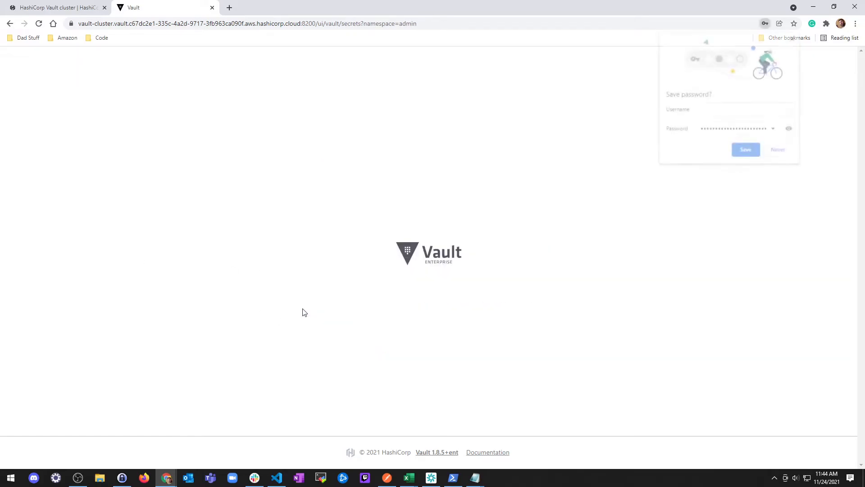
click(755, 154)
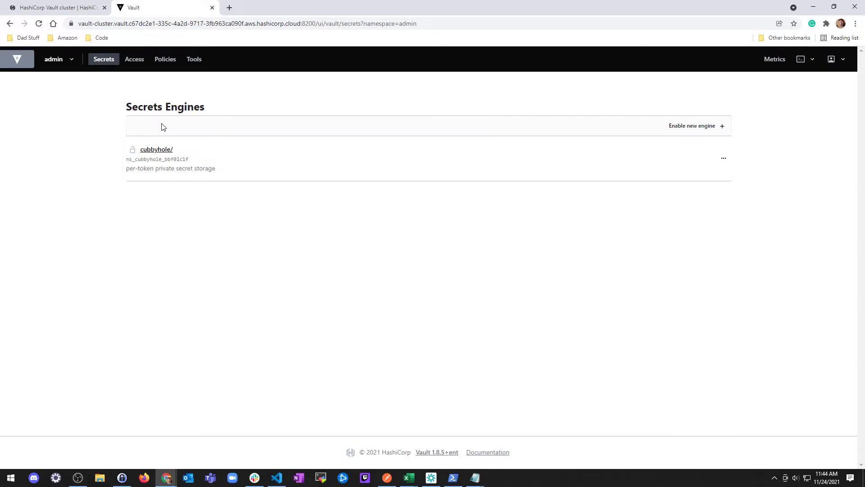
Highlight the namespace=admin parameter in the address of the Secrets Engines page, and switch to another window.
drag(388, 25, 438, 25)
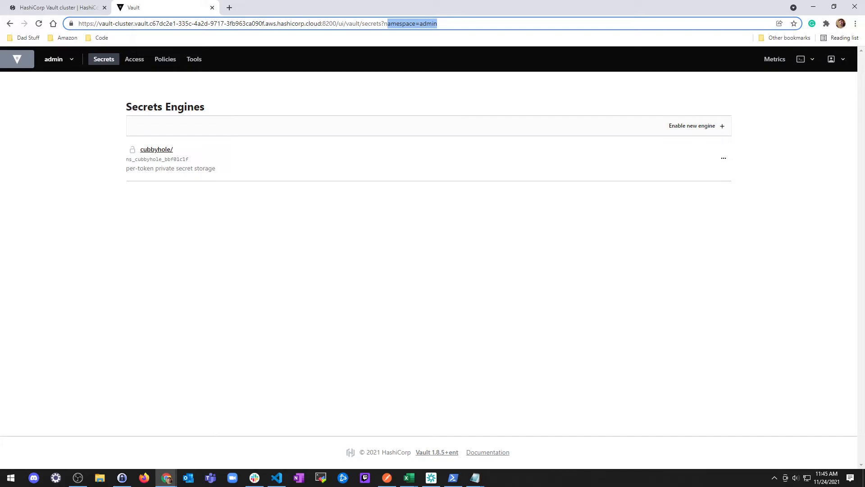
key(alt+Tab)
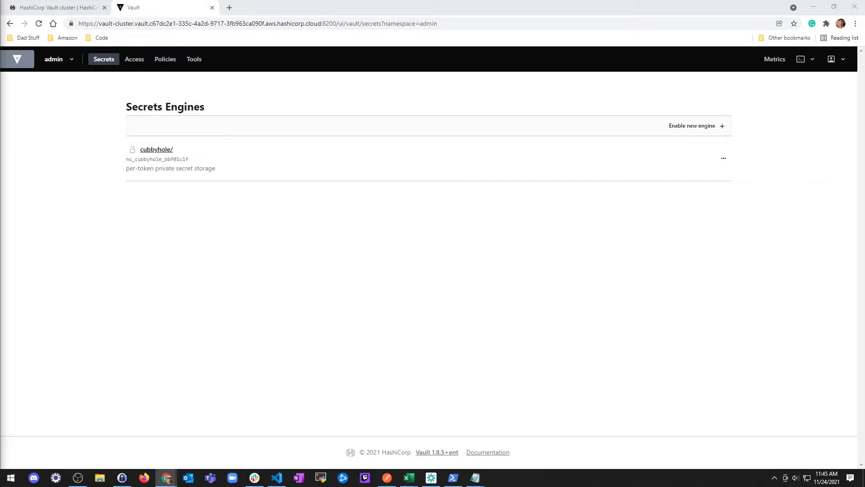
Switch to Visual Studio Code, close the first of the two split terminals, and clear the remaining one.
click(276, 478)
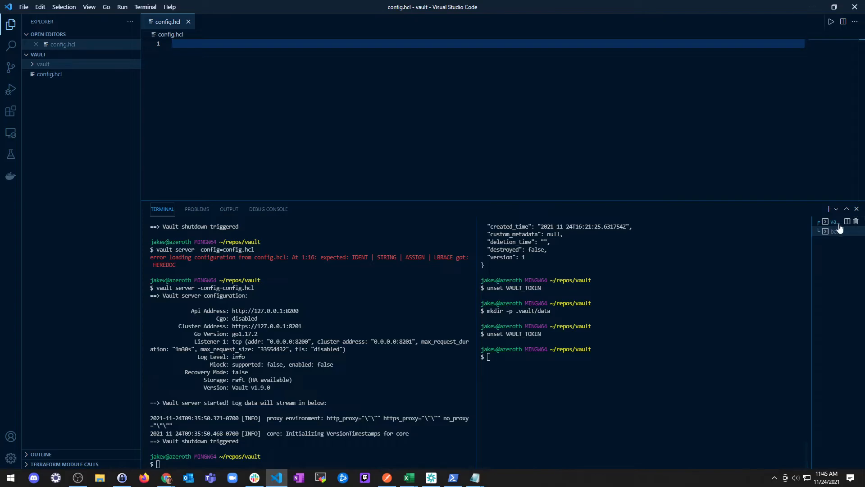
click(856, 221)
text(clear)
key(Return)
Copy the cluster's public URL from its HCP overview page and export it as VAULT_ADDR in the Visual Studio Code terminal.
text(export VA)
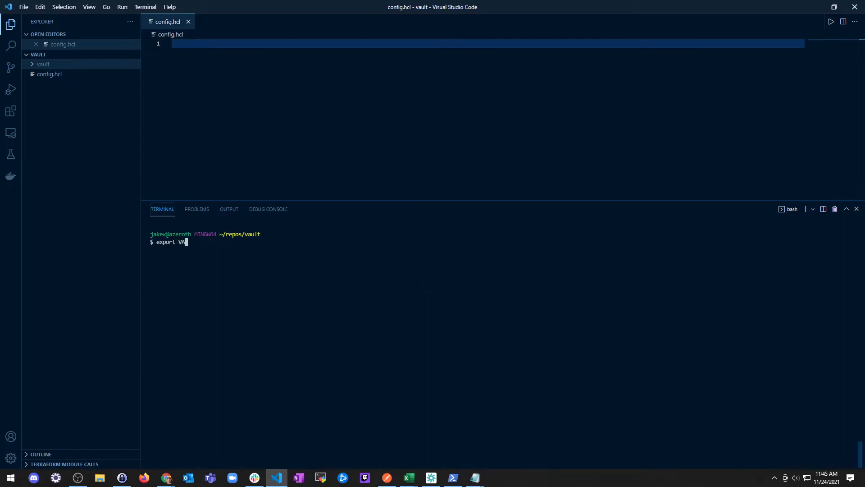
text(ULT__ADDR=)
click(169, 481)
click(258, 453)
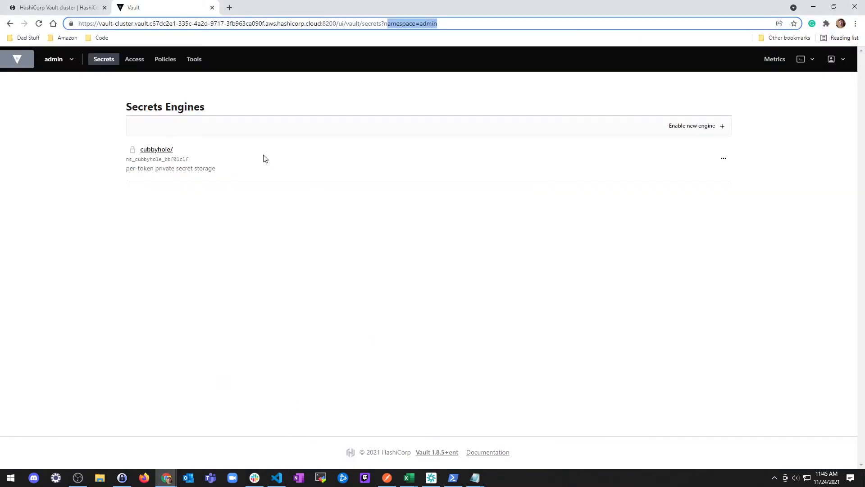
click(337, 23)
click(58, 8)
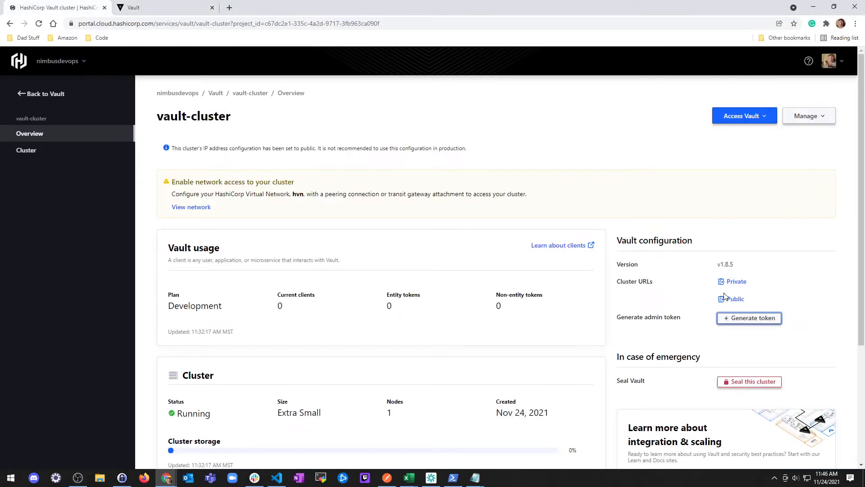
click(734, 300)
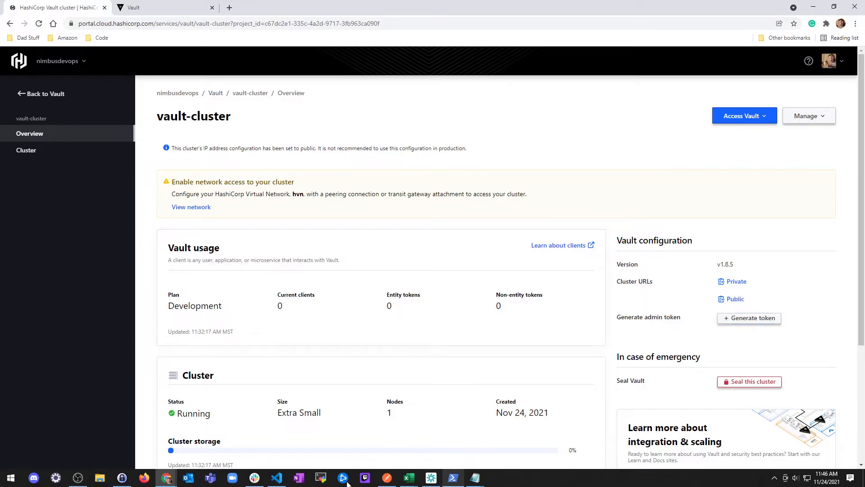
click(283, 482)
text(https://vault-cluster.vault.c67dc2e1-335c-4a2d-9717-3fb963ca090f.aws.hashicorp.cloud:8200)
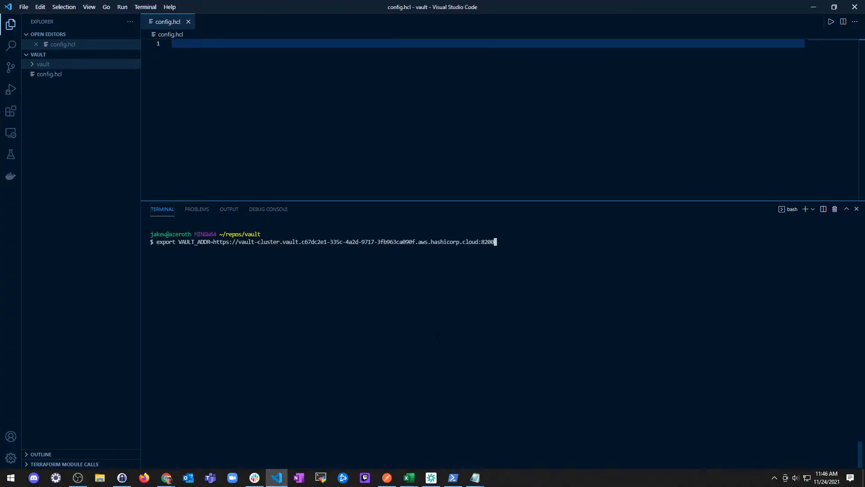
key(Return)
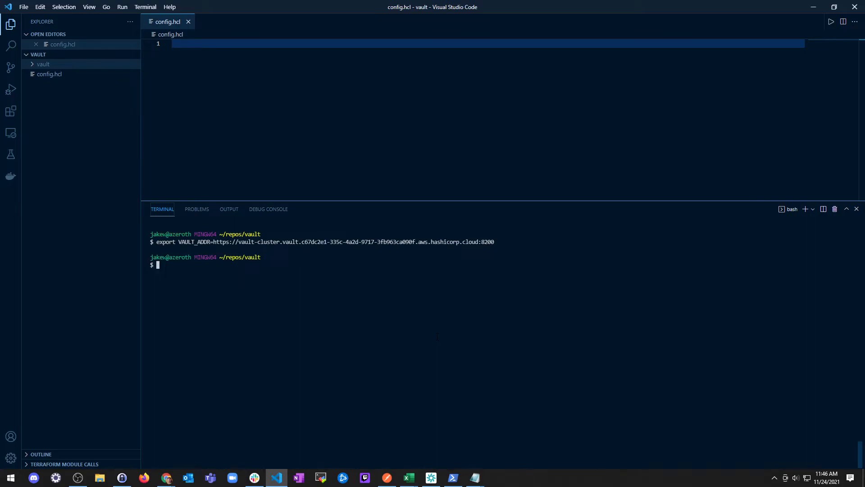
Export VAULT_NAMESPACE as "admin" in the terminal and check the cluster with vault status.
text(export VAULT_NAMESPACE="admin")
key(Return)
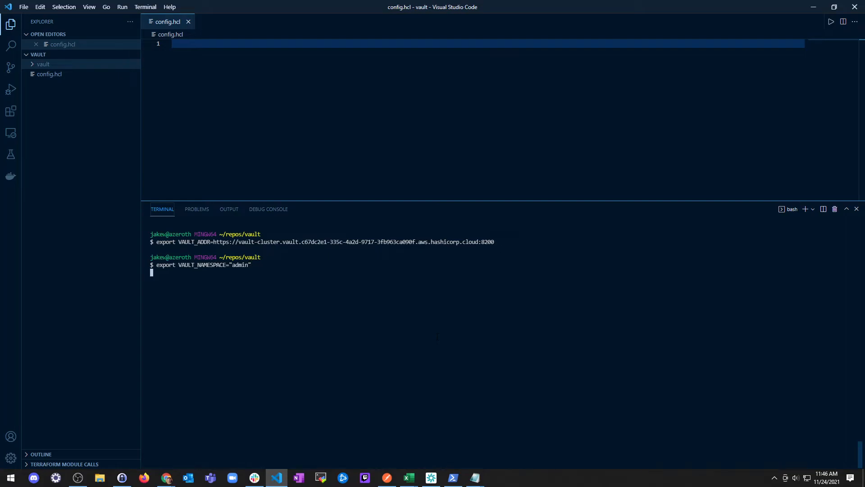
text(vault status)
key(Return)
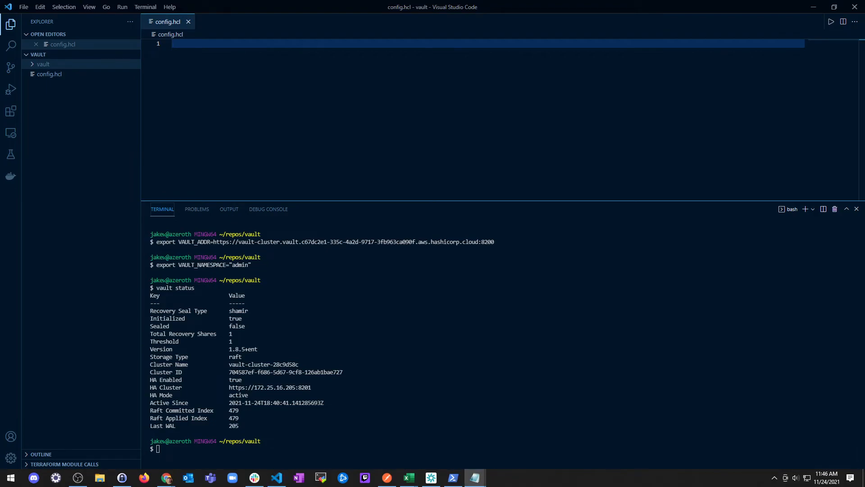
Log in to Vault from the terminal by pasting the admin token after vault login, and run vault token lookup.
key(alt+Tab)
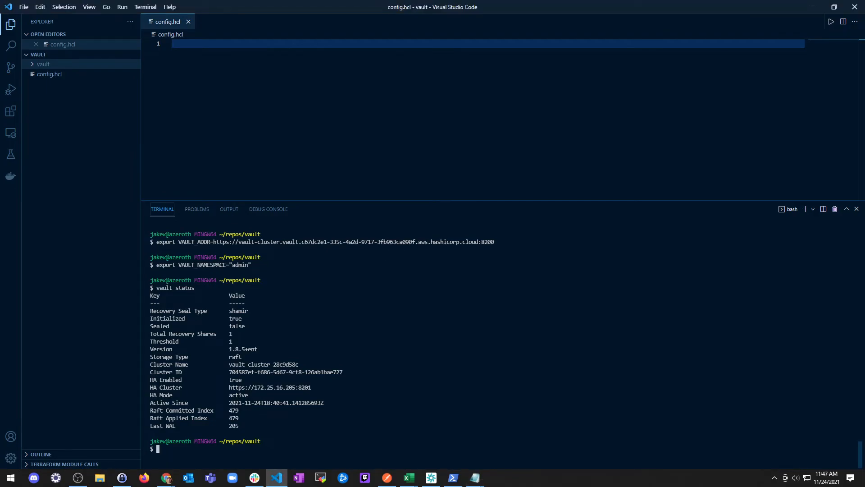
text(vault login)
key(ctrl+v)
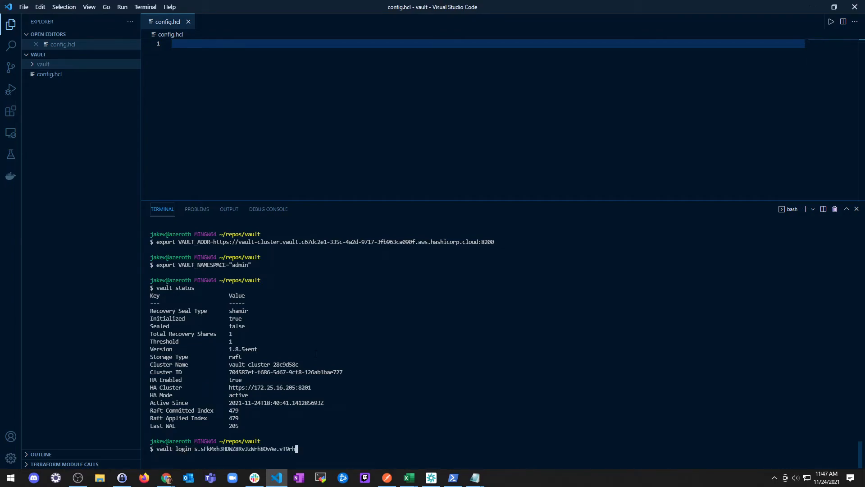
key(Return)
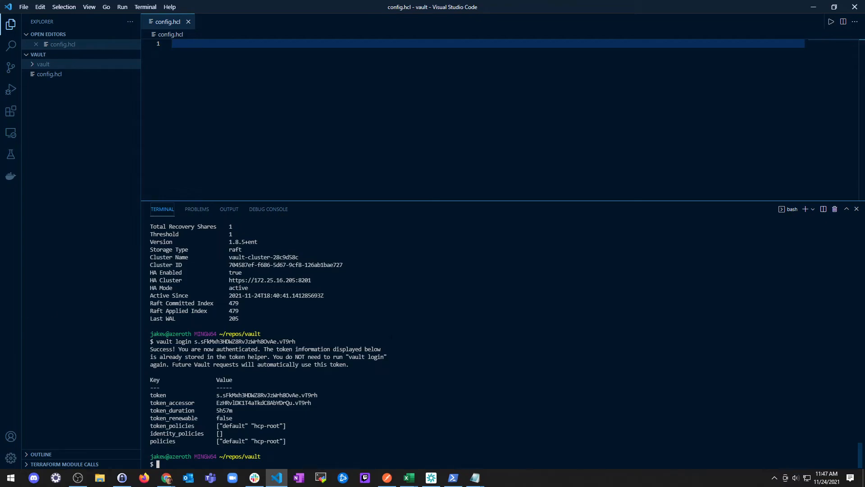
text(vault token lookup)
key(Return)
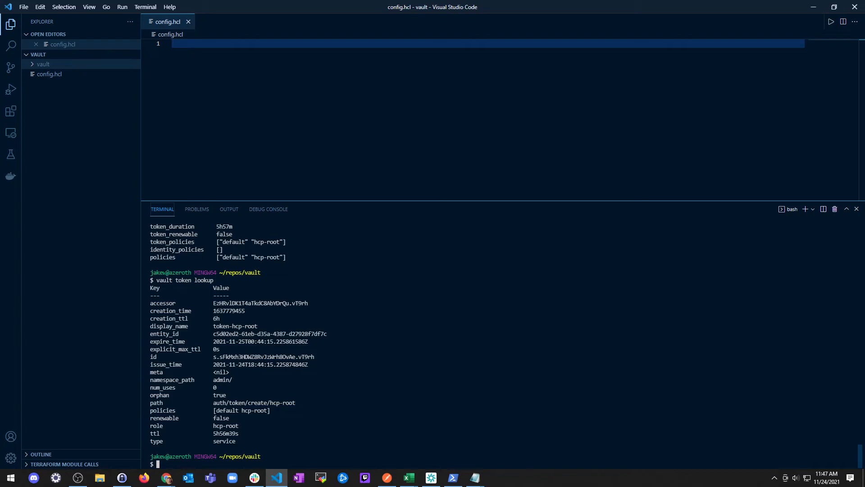
Split the terminal into two panes and copy the cluster's public URL from its HCP overview page in the browser.
click(823, 209)
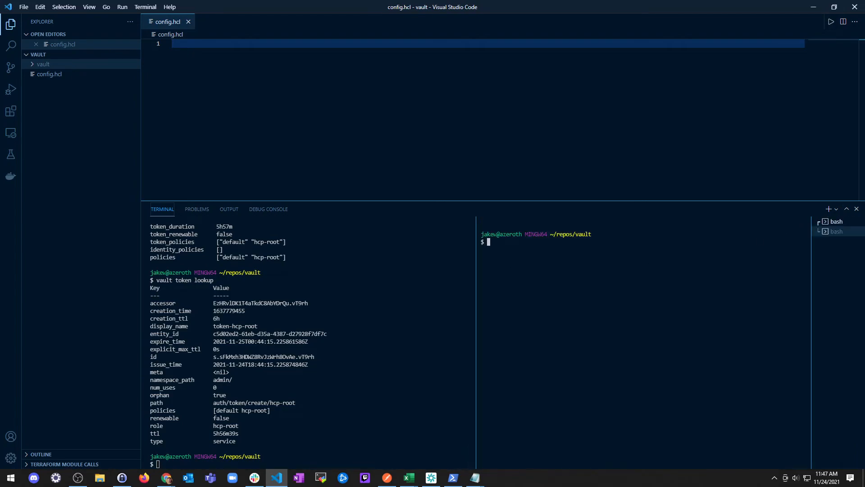
key(alt+Tab)
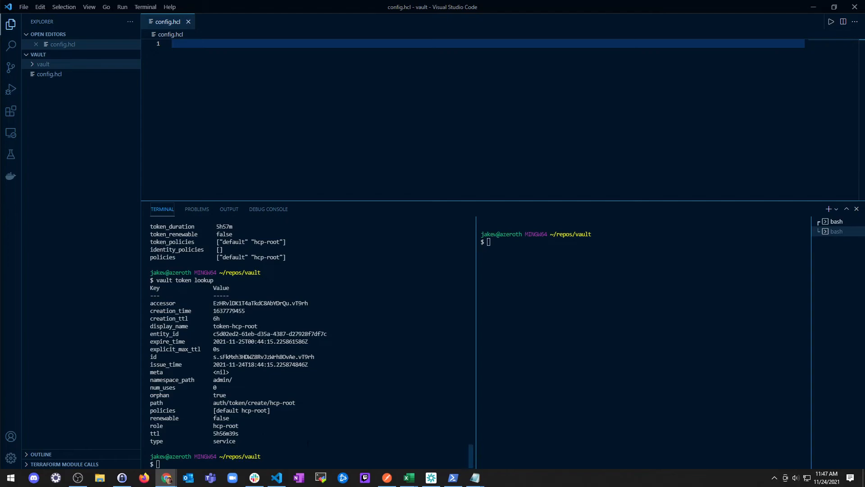
mouse_move(166, 478)
click(260, 456)
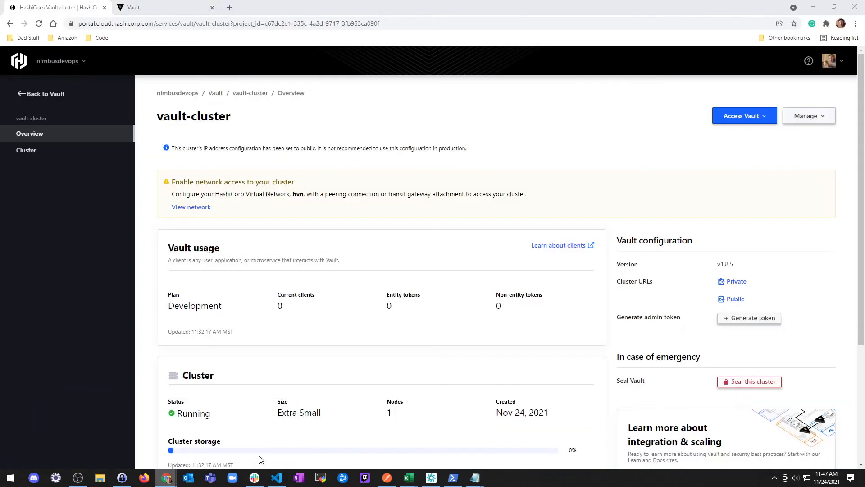
click(736, 299)
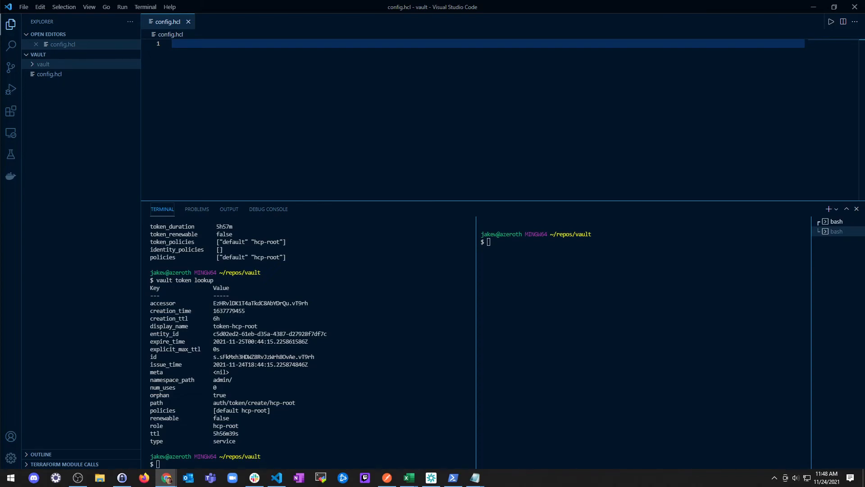
Export VAULT_TOKEN in the new terminal pane, pasting the saved admin token as its value.
click(571, 249)
text(export VAULT_TOKEN=)
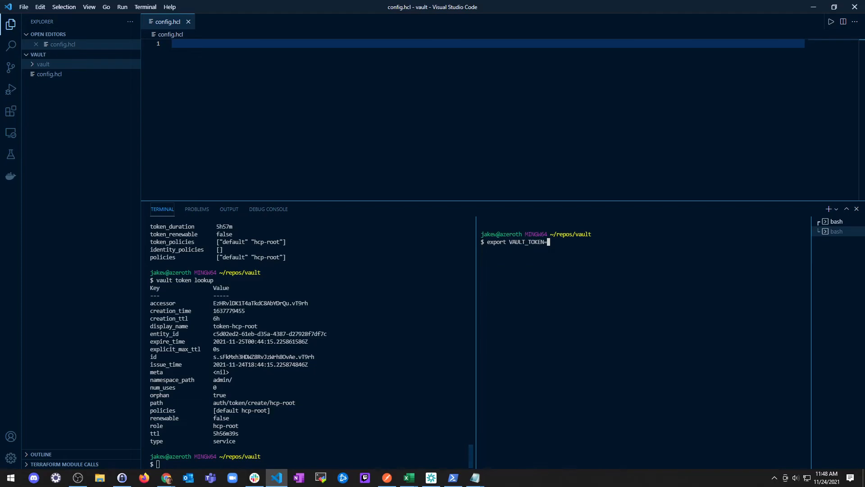
key(alt+Tab)
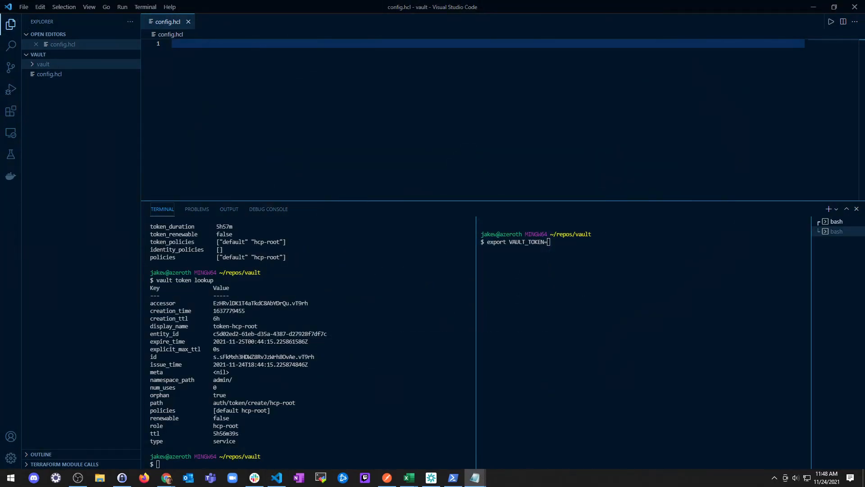
key(alt+Tab)
key(ctrl+v)
key(Return)
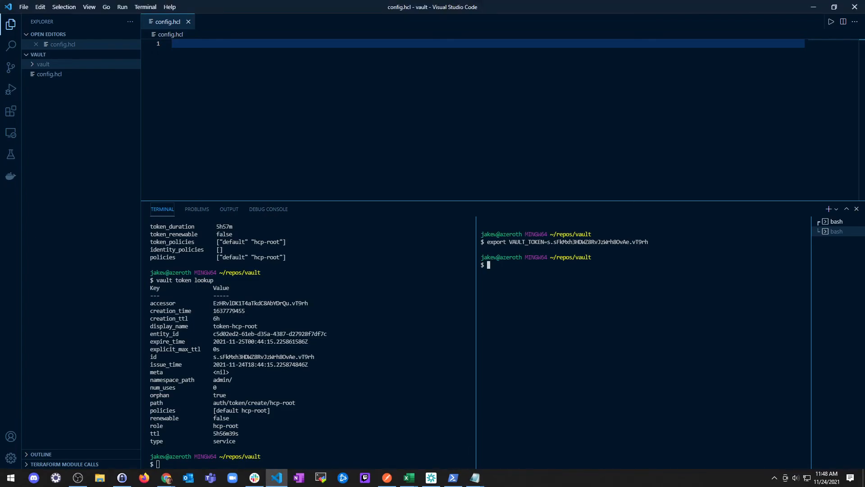
Paste and run the curl request for $VAULT_ADDR/v1/auth/token/lookup-self with the token and "X-Vault-Namespace: admin" headers, piped to jq -r ".data".
key(alt+Tab)
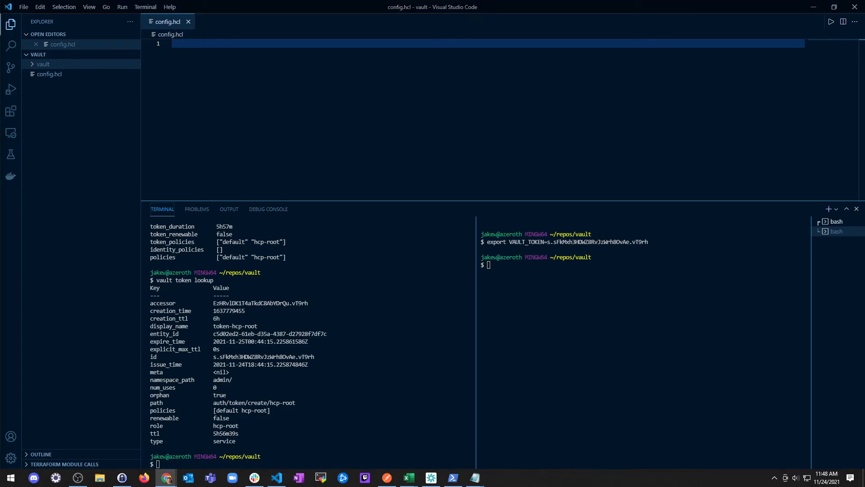
click(558, 296)
key(ctrl+v)
key(Return)
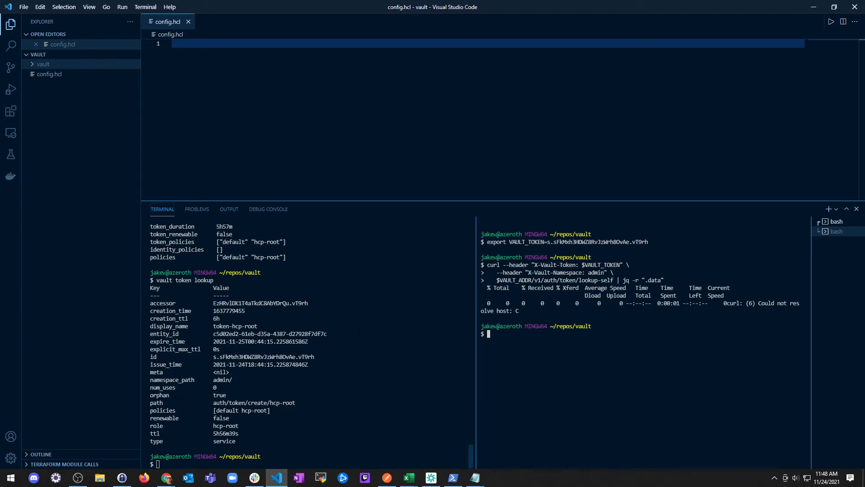
key(Up)
key(Up)
key(Up)
key(Up)
key(Down)
key(Down)
key(Up)
key(Down)
key(Down)
text(exi)
key(BackSpace)
key(BackSpace)
key(BackSpace)
Export VAULT_ADDR in the new terminal pane, using the cluster's public URL copied from its HCP overview page.
text(export VAULT_ADDR=)
mouse_move(166, 477)
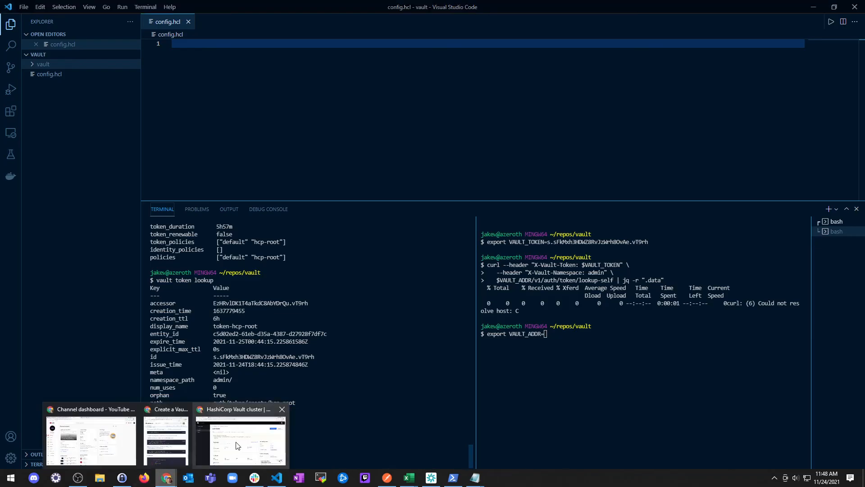
click(238, 444)
click(722, 298)
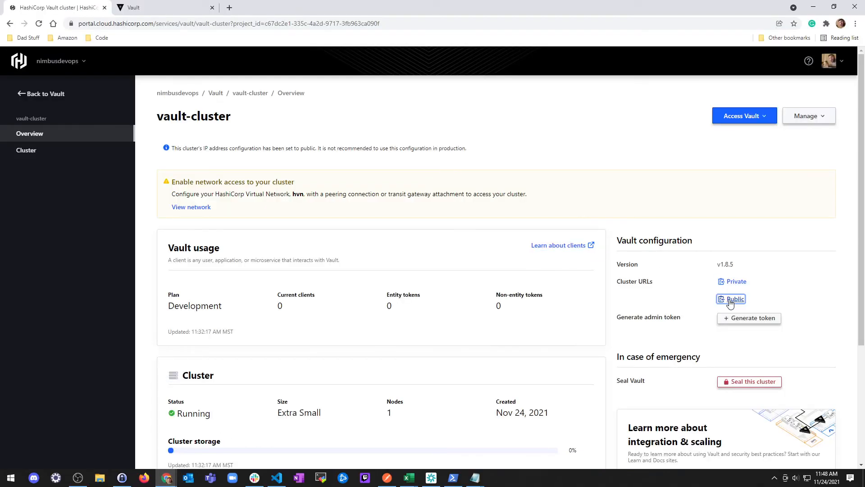
click(813, 7)
text(https://vault-cluster.vault.c67dc2e1-335c-4a2d-9717-3fb963ca090f.aws.hashicorp.cloud:8200)
key(Return)
Rerun the earlier curl lookup-self request with the X-Vault-Namespace header from the command history, and review its output.
key(Up)
key(Up)
key(Return)
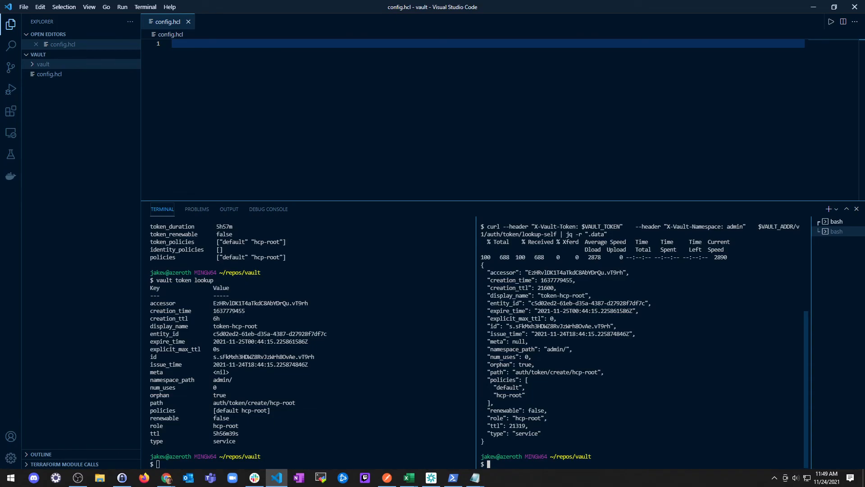
scroll(590, 290, up, 4)
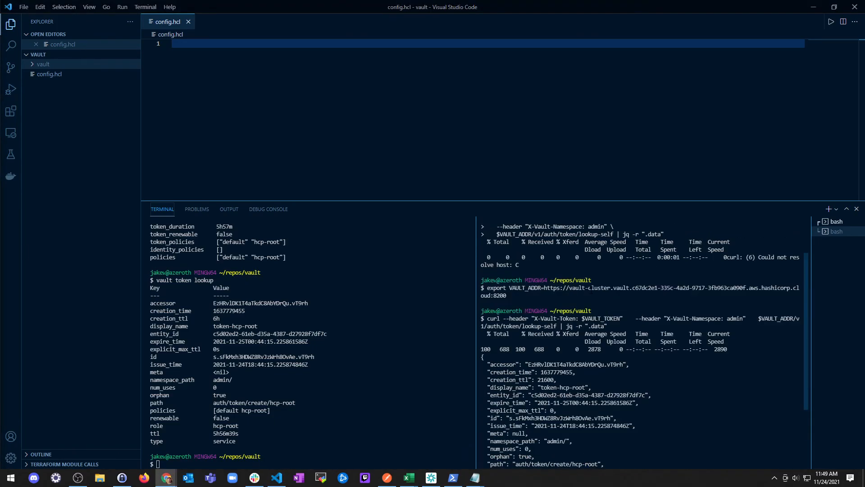
scroll(593, 300, down, 4)
Paste and run the curl request for $VAULT_ADDR/v1/admin/auth/token/lookup-self without the namespace header, highlight its path, and minimize the editor.
right_click(575, 383)
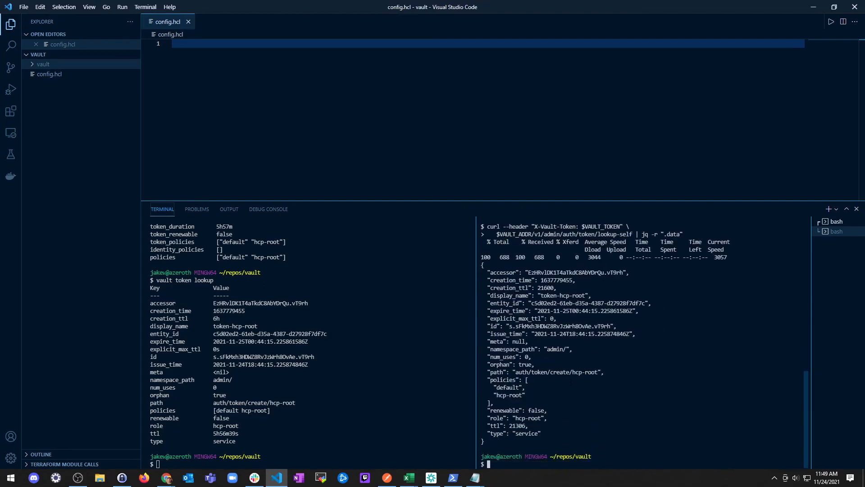
scroll(644, 345, up, 2)
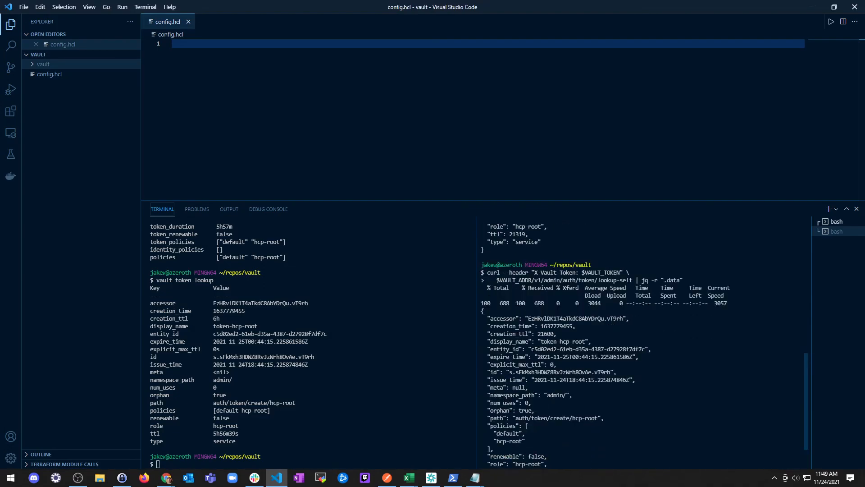
drag(534, 279, 630, 280)
click(517, 282)
scroll(614, 305, down, 2)
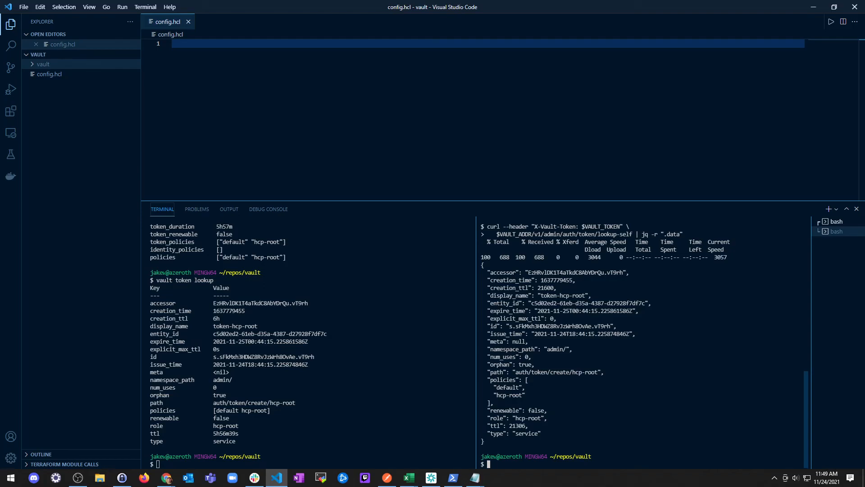
click(814, 7)
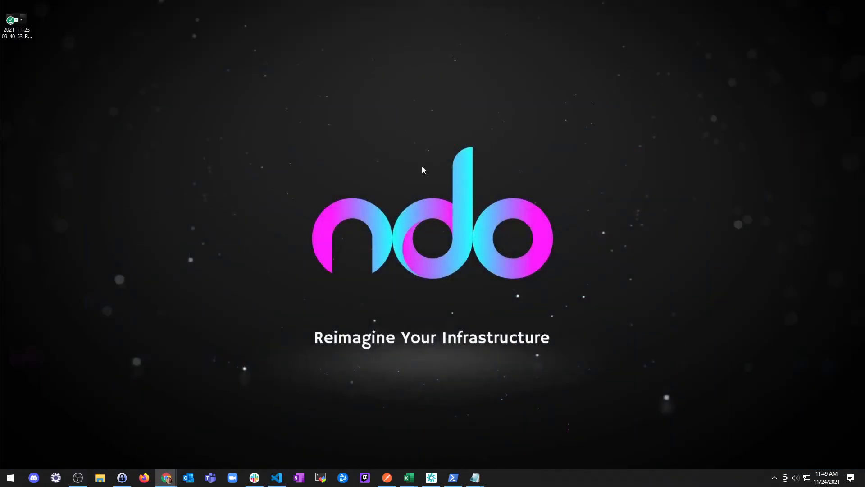